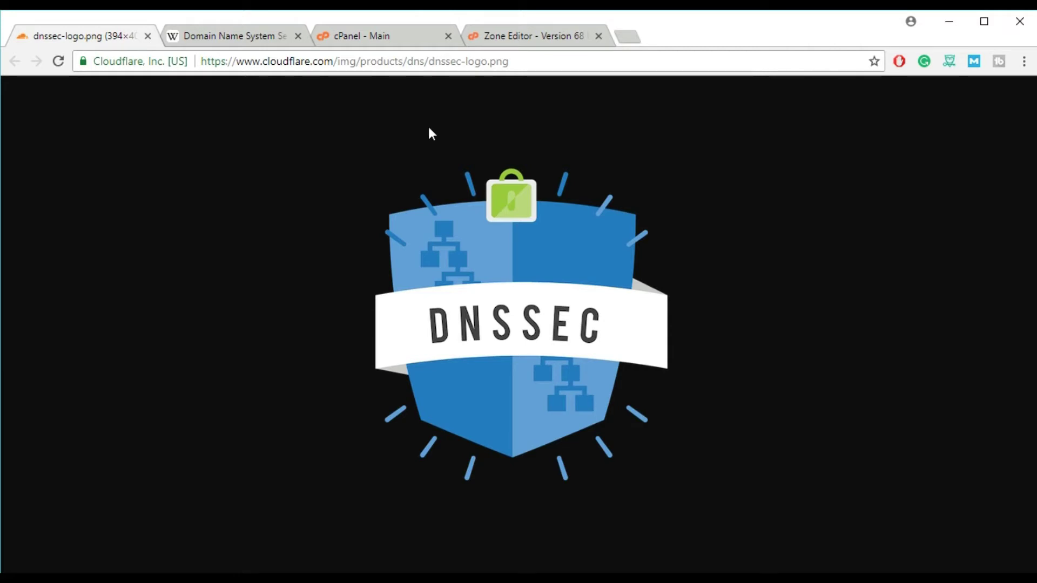
Step: Go to the cPanel dashboard and open the Zone Editor under Domains
{"action": "left_click", "coordinate": [370, 39]}
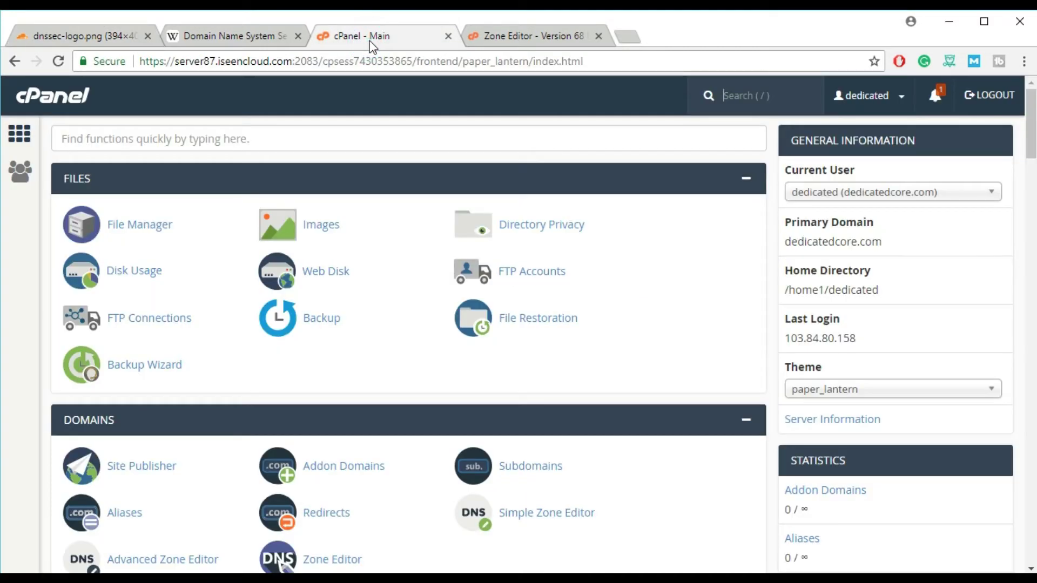
{"action": "scroll", "coordinate": [307, 351], "scroll_direction": "down", "scroll_amount": 1}
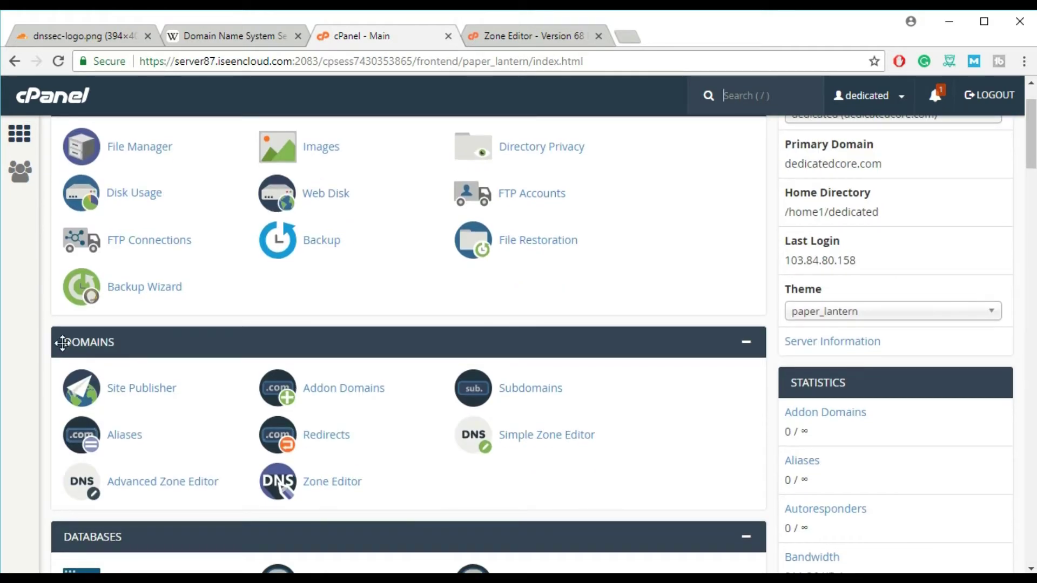
{"action": "left_click", "coordinate": [335, 486]}
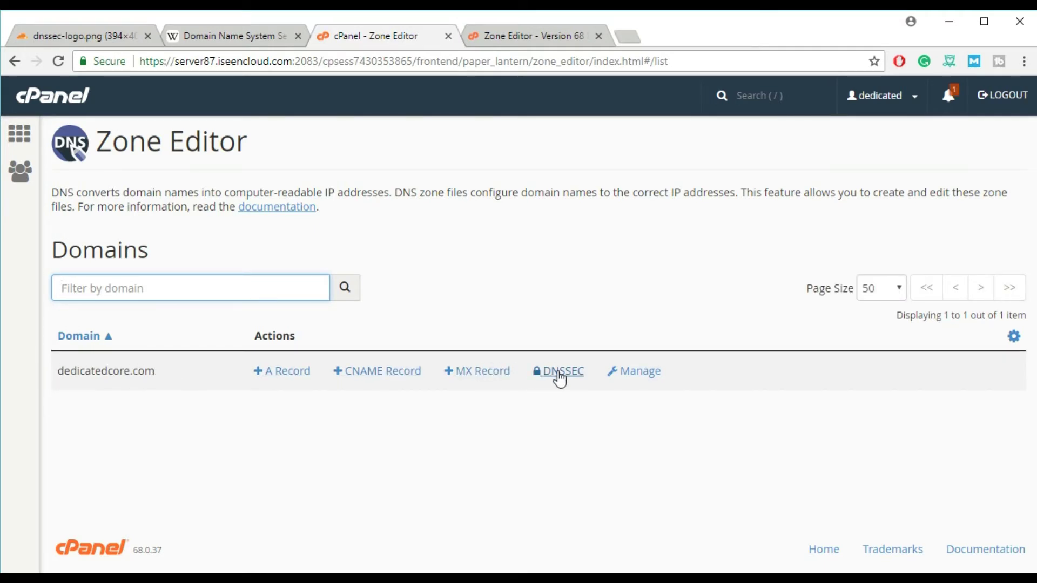
Step: Enable DNSSEC for dedicatedcore.com, generating key tag 679 with a SHA-256 digest
{"action": "left_click", "coordinate": [559, 378]}
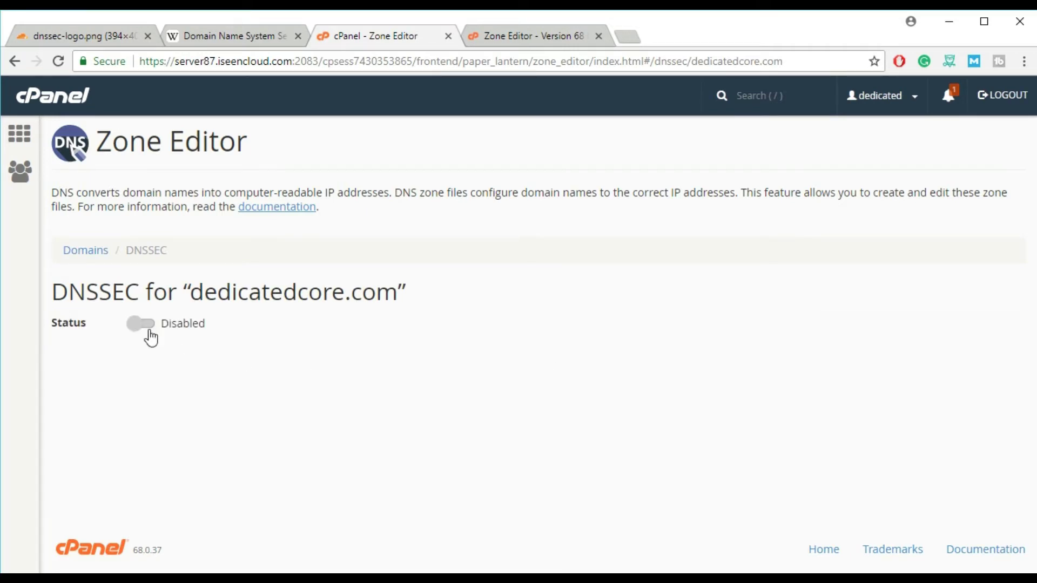
{"action": "left_click", "coordinate": [147, 327]}
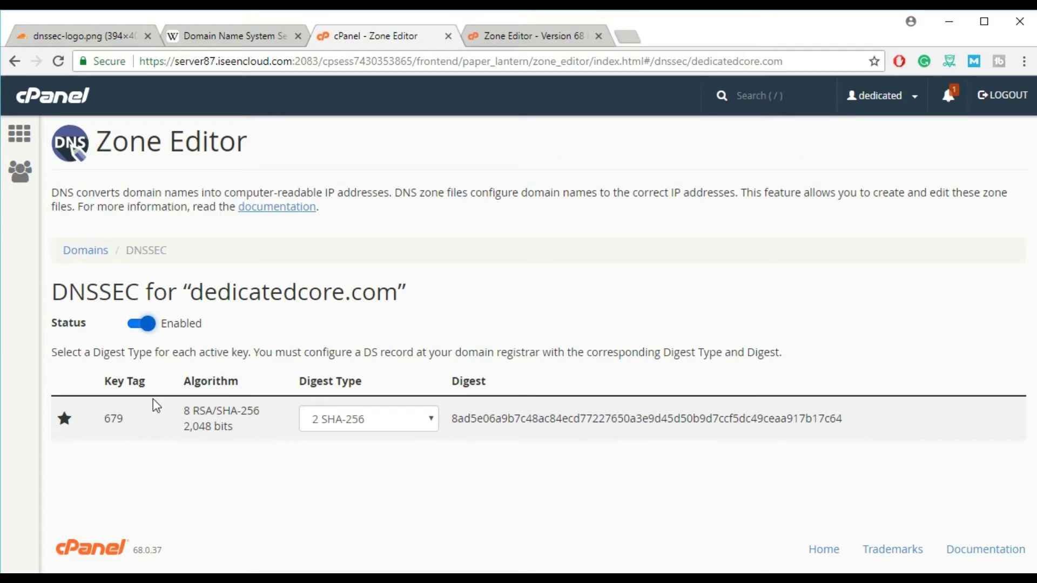
Step: Show the Enable DNSSEC section of the Version 68 Zone Editor docs, rechecking the generated key
{"action": "left_click", "coordinate": [523, 38]}
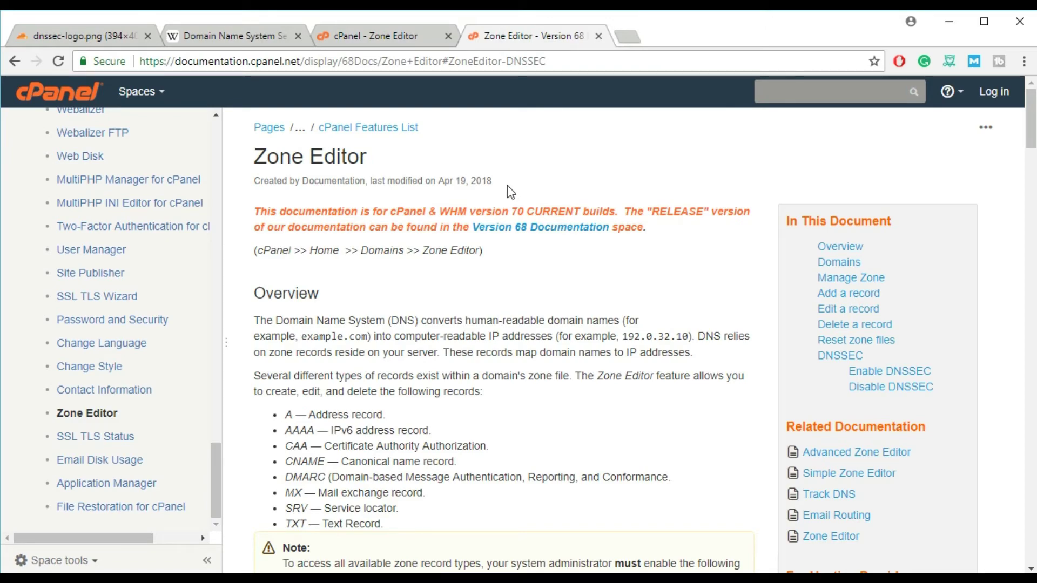
{"action": "scroll", "coordinate": [521, 219], "scroll_direction": "down", "scroll_amount": 5}
{"action": "scroll", "coordinate": [521, 218], "scroll_direction": "down", "scroll_amount": 5}
{"action": "scroll", "coordinate": [519, 217], "scroll_direction": "down", "scroll_amount": 5}
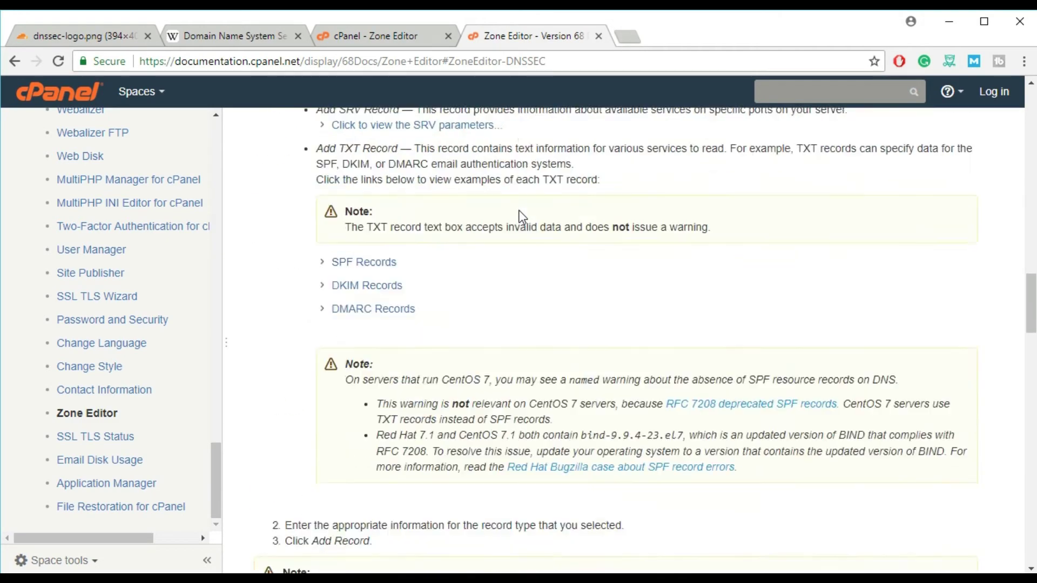
{"action": "scroll", "coordinate": [519, 217], "scroll_direction": "down", "scroll_amount": 3}
{"action": "scroll", "coordinate": [519, 218], "scroll_direction": "down", "scroll_amount": 2}
{"action": "scroll", "coordinate": [519, 217], "scroll_direction": "down", "scroll_amount": 2}
{"action": "scroll", "coordinate": [518, 217], "scroll_direction": "down", "scroll_amount": 2}
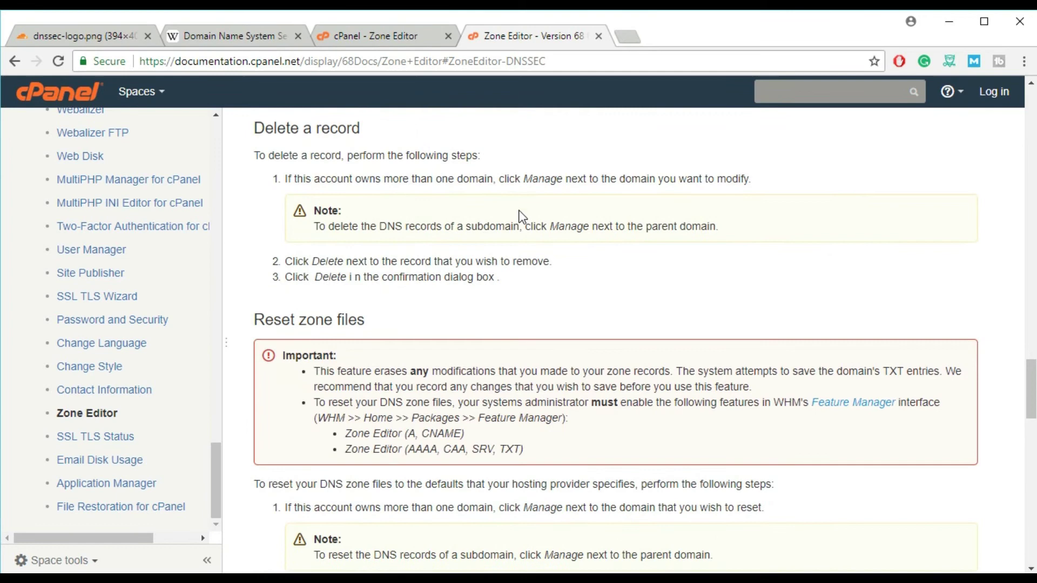
{"action": "scroll", "coordinate": [519, 217], "scroll_direction": "down", "scroll_amount": 3}
{"action": "scroll", "coordinate": [519, 213], "scroll_direction": "down", "scroll_amount": 2}
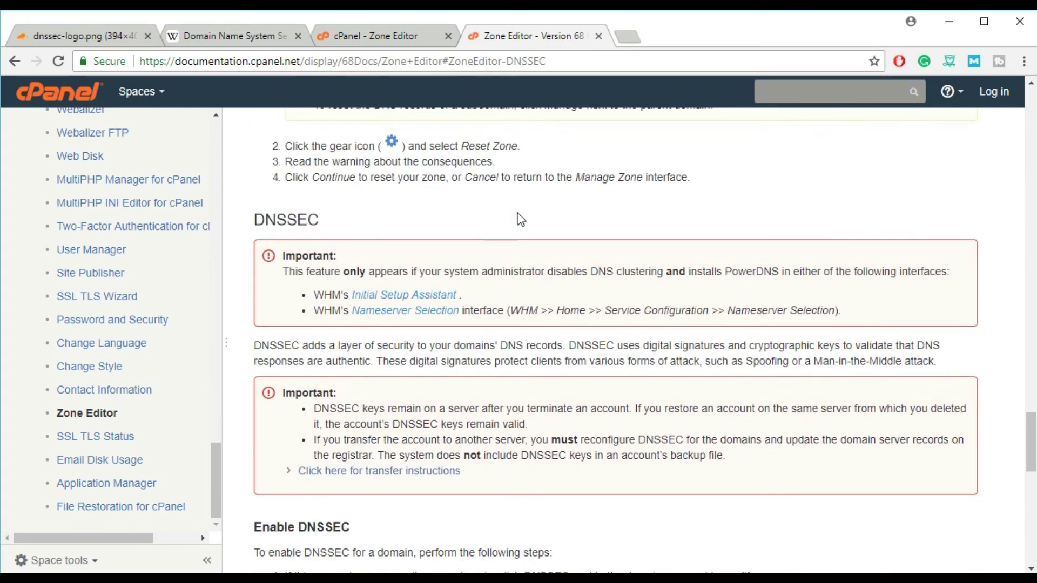
{"action": "scroll", "coordinate": [350, 240], "scroll_direction": "down", "scroll_amount": 2}
{"action": "scroll", "coordinate": [358, 251], "scroll_direction": "up", "scroll_amount": 1}
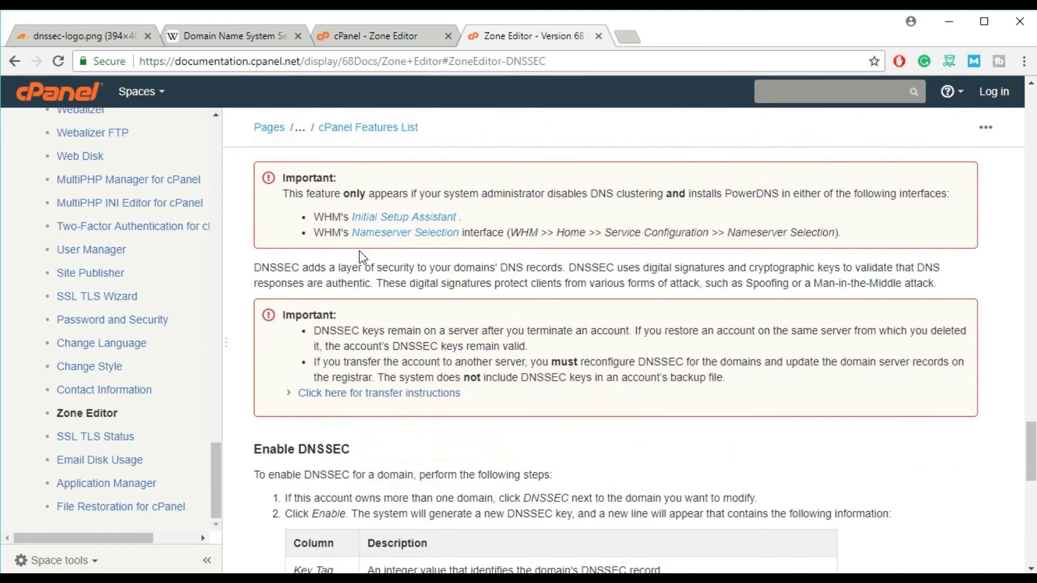
{"action": "scroll", "coordinate": [380, 318], "scroll_direction": "down", "scroll_amount": 1}
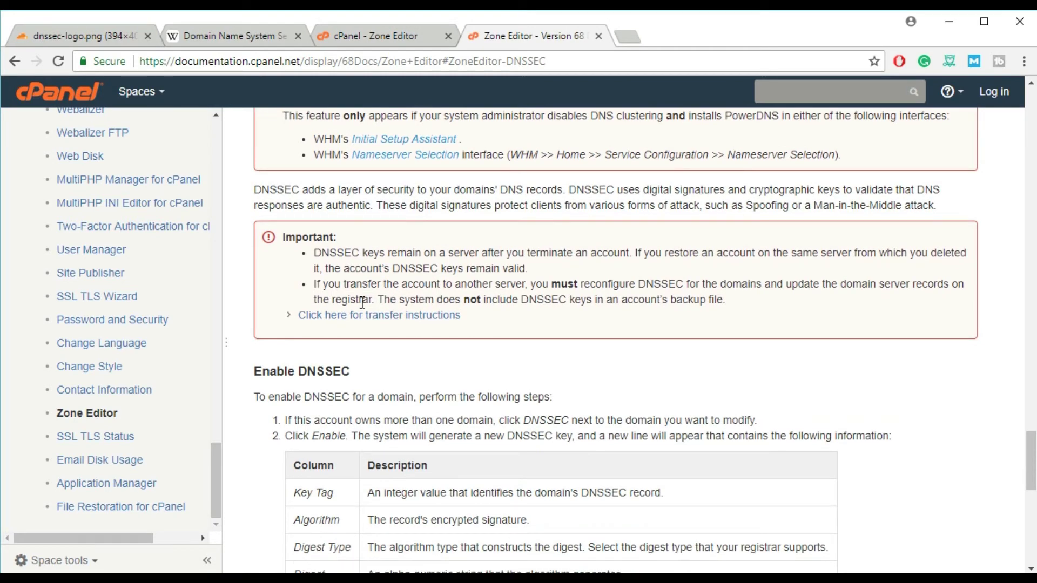
{"action": "scroll", "coordinate": [361, 301], "scroll_direction": "down", "scroll_amount": 1}
{"action": "scroll", "coordinate": [324, 324], "scroll_direction": "down", "scroll_amount": 1}
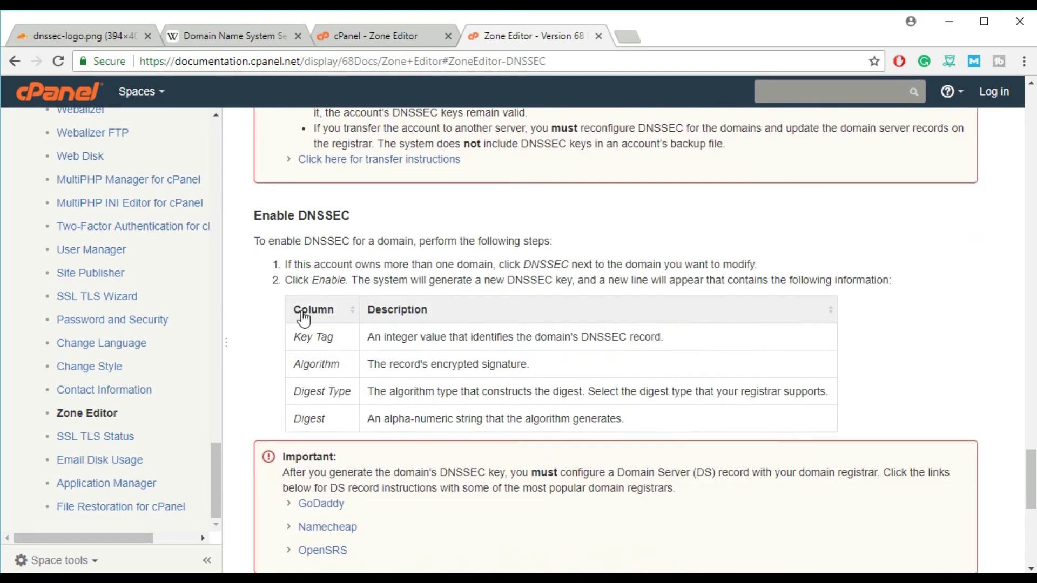
{"action": "left_click", "coordinate": [387, 44]}
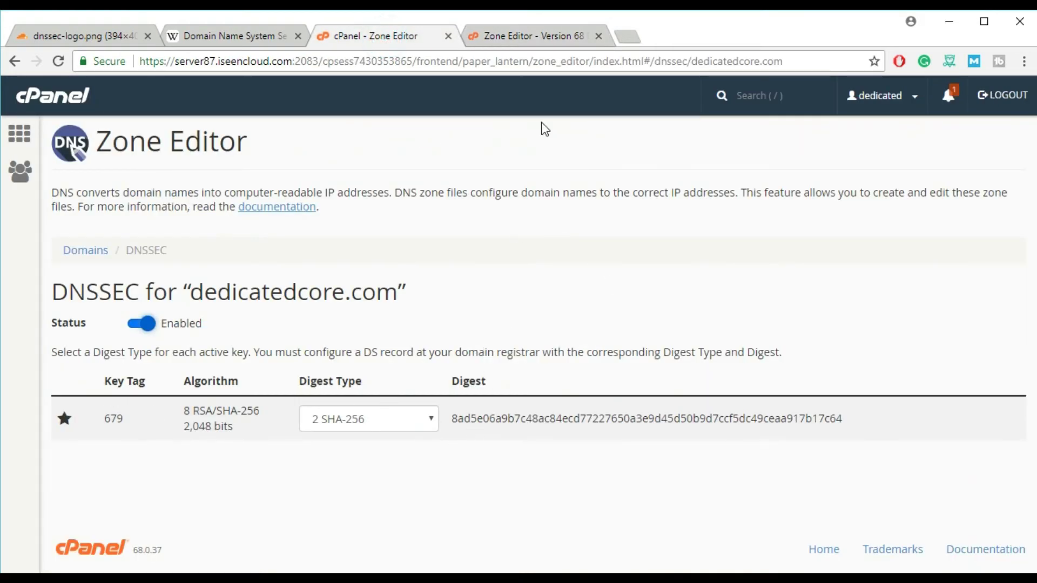
{"action": "left_click", "coordinate": [546, 60]}
Step: Expand the GoDaddy and Namecheap DS-record instructions in the documentation's Important box
{"action": "left_click", "coordinate": [546, 37]}
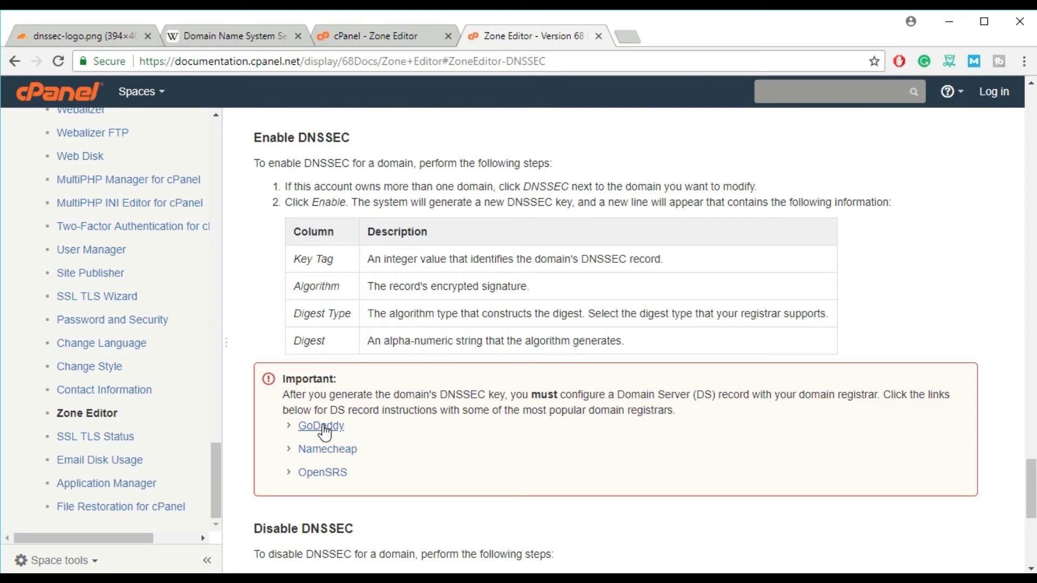
{"action": "left_click", "coordinate": [321, 427]}
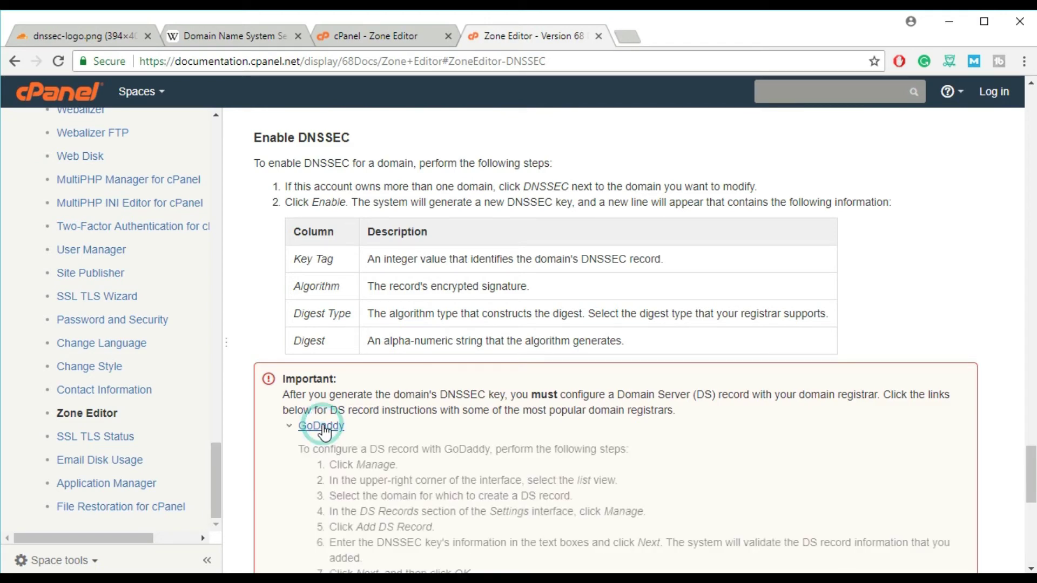
{"action": "scroll", "coordinate": [324, 426], "scroll_direction": "down", "scroll_amount": 3}
{"action": "left_click", "coordinate": [341, 374]}
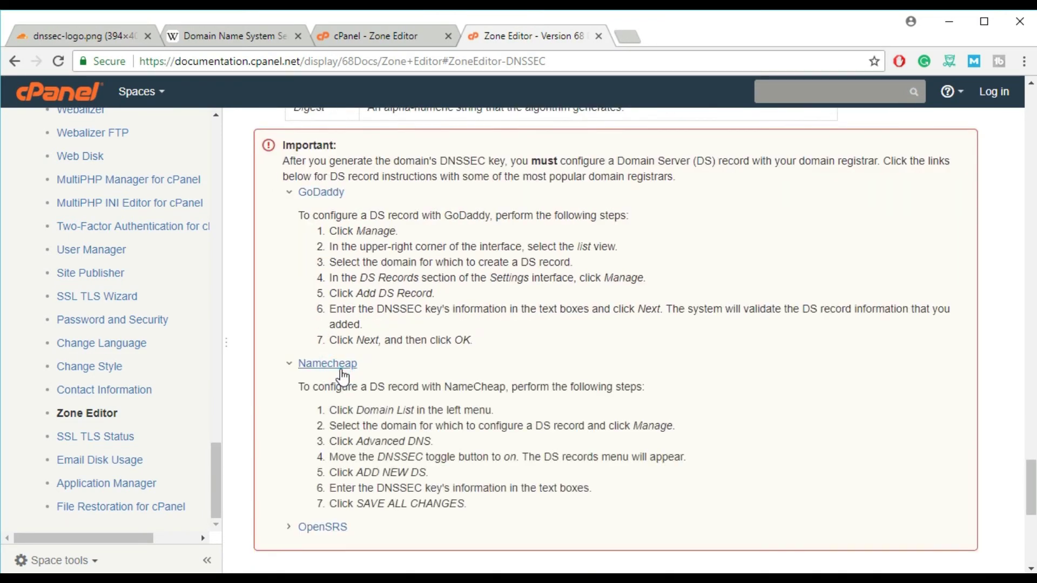
{"action": "scroll", "coordinate": [369, 299], "scroll_direction": "up", "scroll_amount": 1}
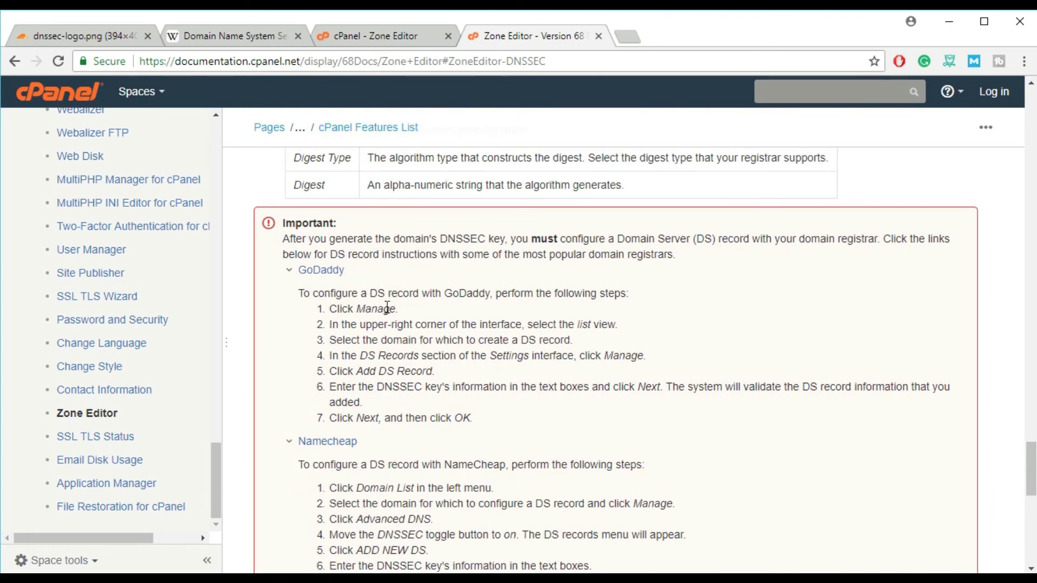
{"action": "scroll", "coordinate": [387, 309], "scroll_direction": "down", "scroll_amount": 2}
{"action": "scroll", "coordinate": [390, 312], "scroll_direction": "up", "scroll_amount": 1}
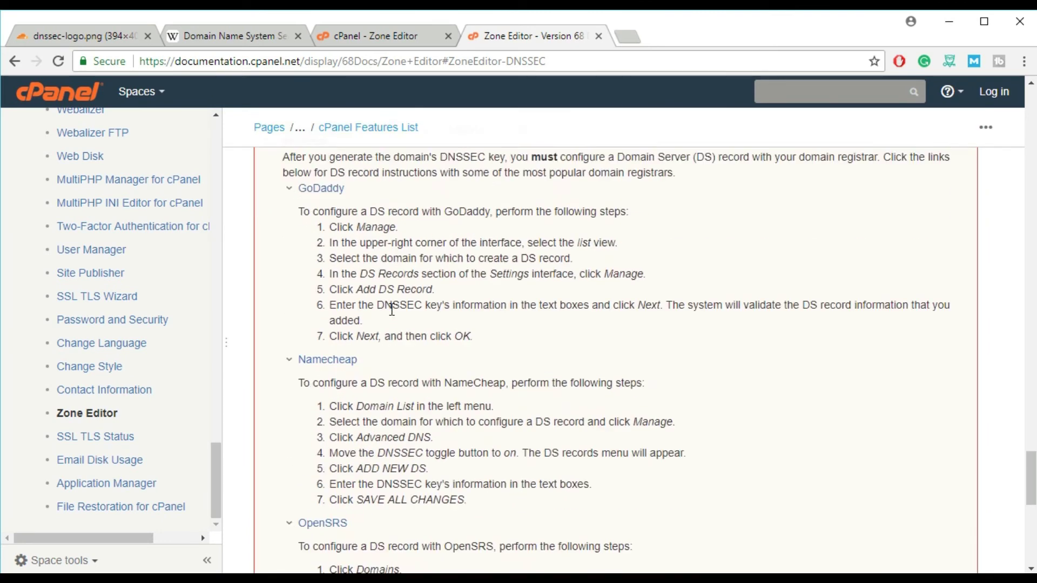
{"action": "scroll", "coordinate": [389, 308], "scroll_direction": "up", "scroll_amount": 1}
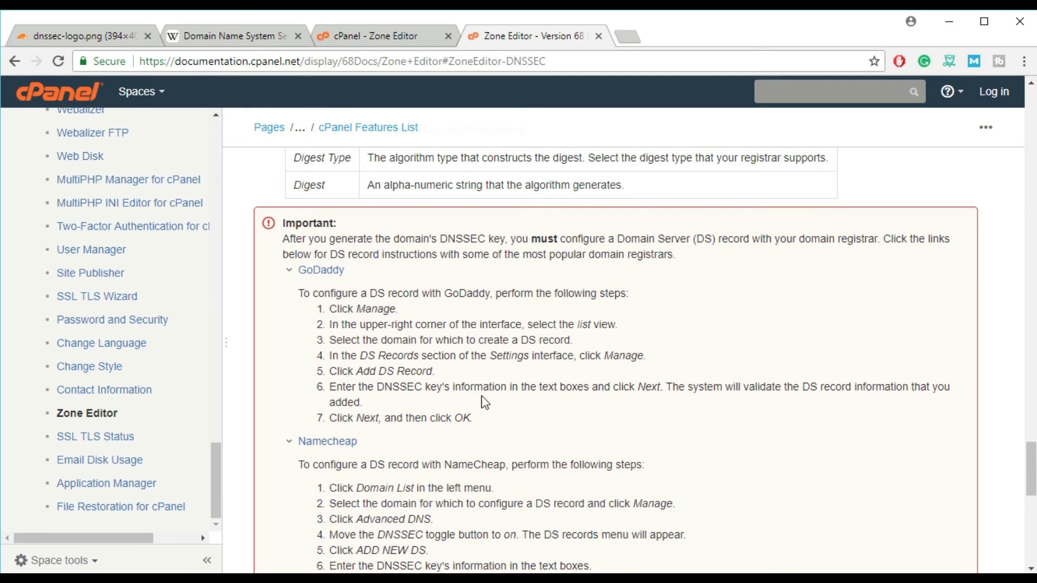